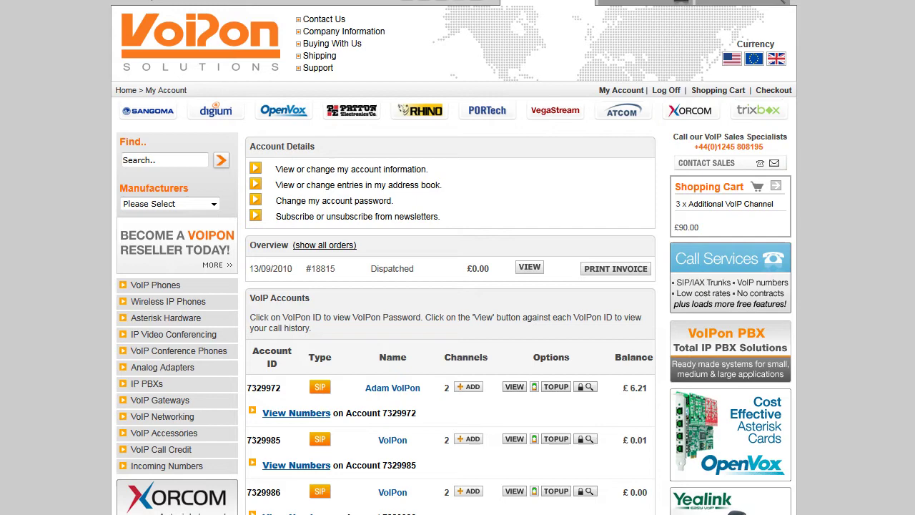
Step: Scroll down the My Account page to the Manage VoIP Accounts section
scroll(874, 213, "down", 3)
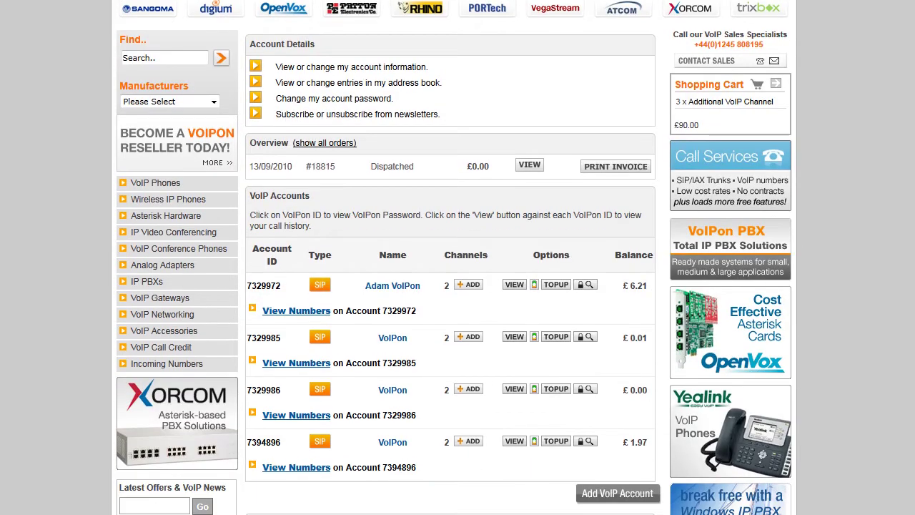
scroll(457, 257, "down", 3)
scroll(457, 257, "down", 2)
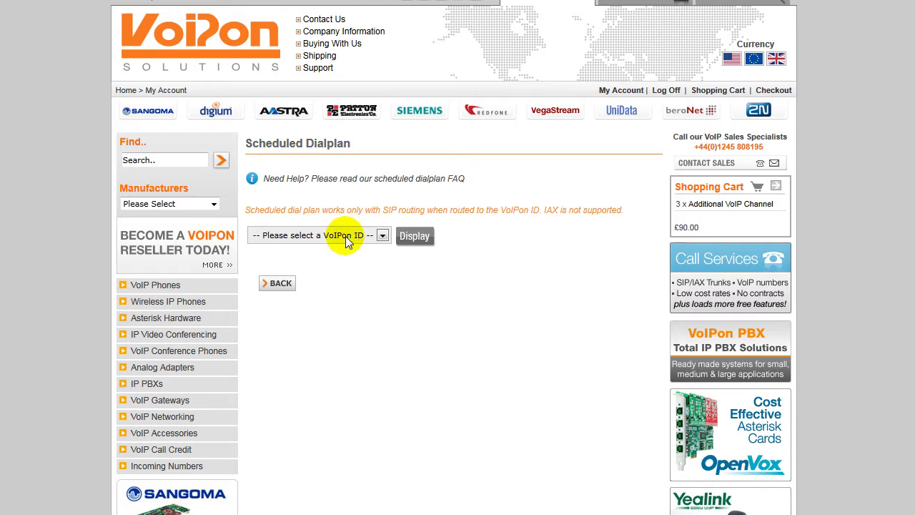
Step: Choose VoIPon ID 7329986 and display its Modify Dialplan form
left_click(345, 236)
left_click(287, 283)
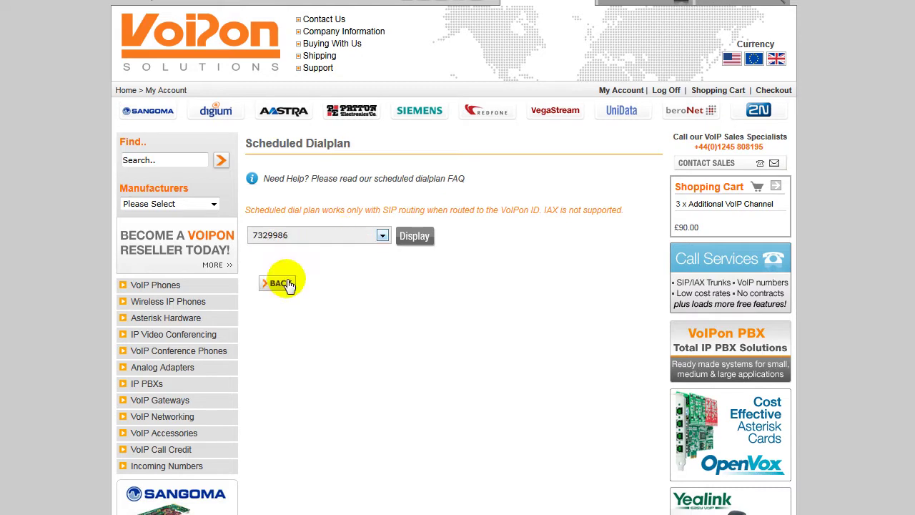
left_click(424, 244)
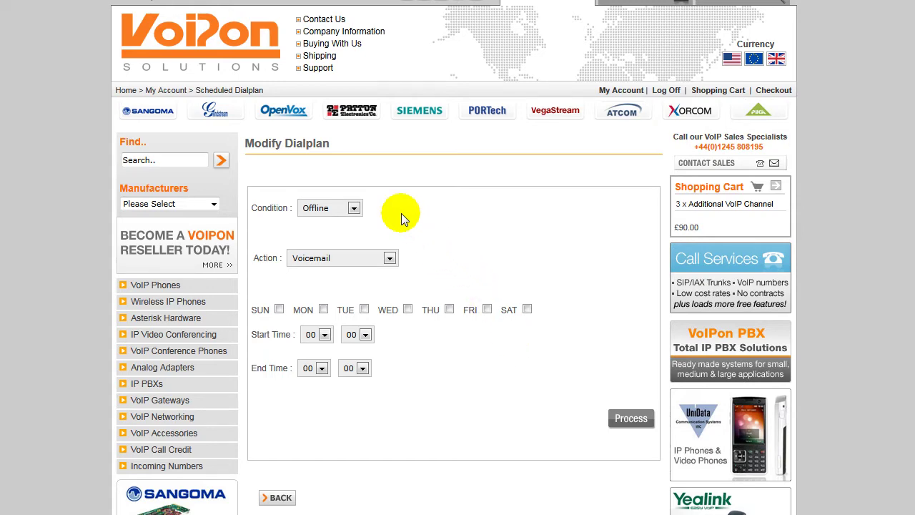
Step: Show the Condition options: Offline, No Answer, Busy and Always
left_click(354, 208)
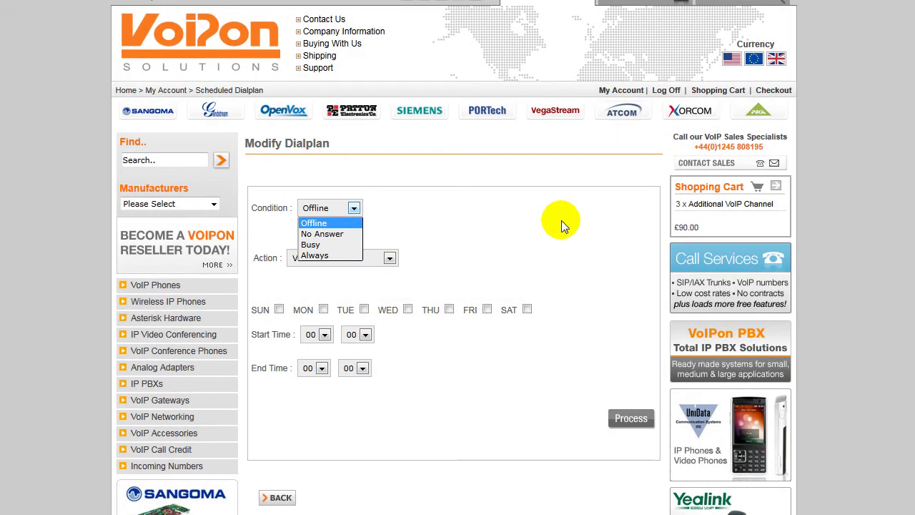
Step: Keep Offline as the condition and list the Voicemail, Call Forward and Not Available Message actions
left_click(353, 209)
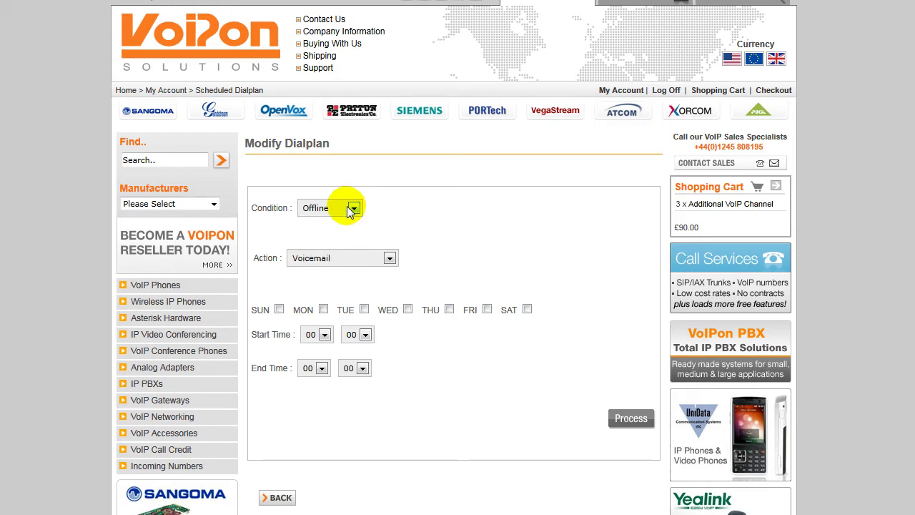
left_click(390, 258)
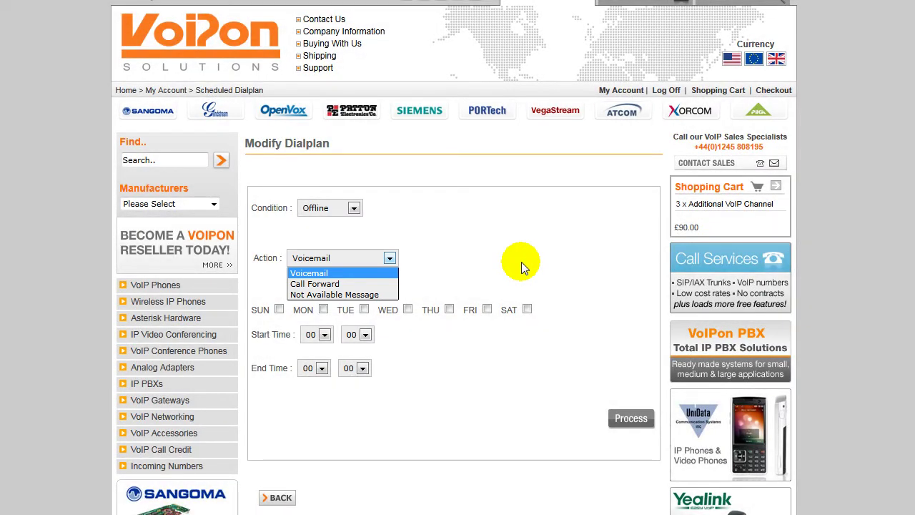
Step: Keep Voicemail as the action, tick THU and FRI, and leave Start Time at 00:00
left_click(522, 261)
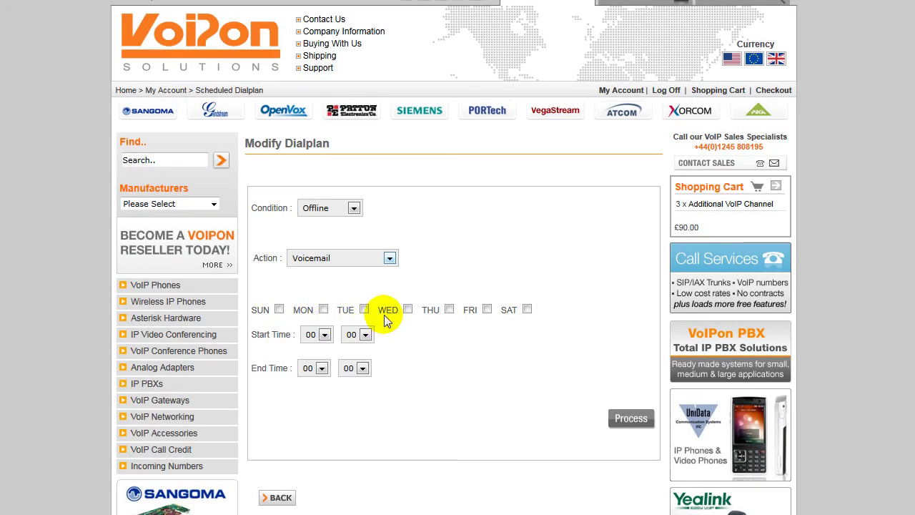
left_click(449, 310)
left_click(489, 310)
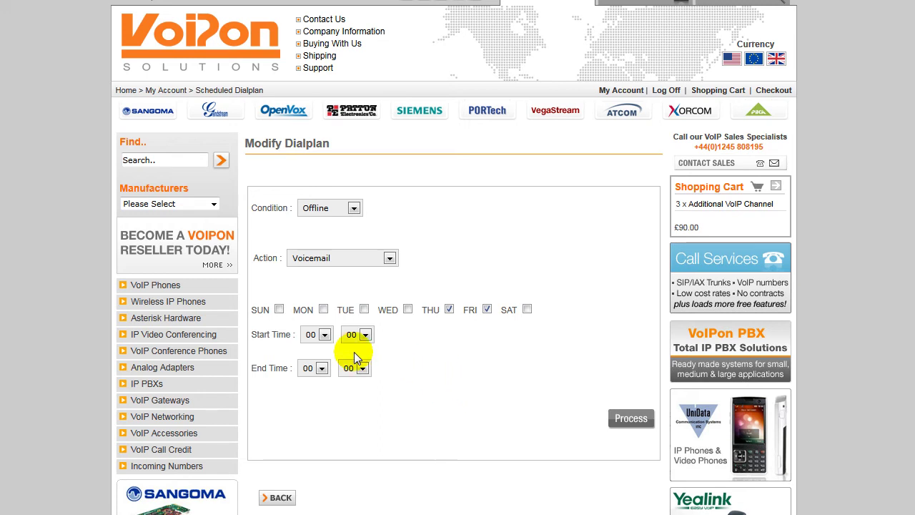
left_click(325, 335)
left_click(366, 334)
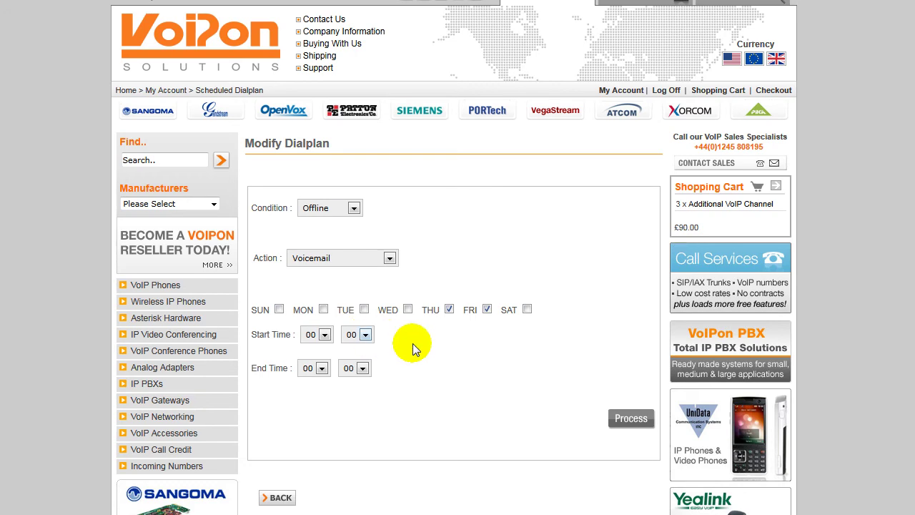
Step: Set the End Time hour to 23 and minute to 59
scroll(419, 343, "down", 2)
scroll(419, 343, "down", 1)
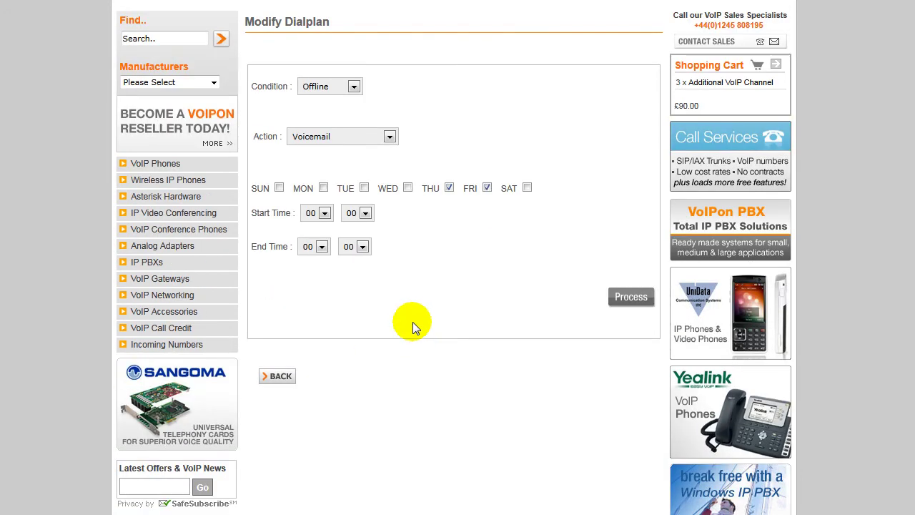
left_click(321, 247)
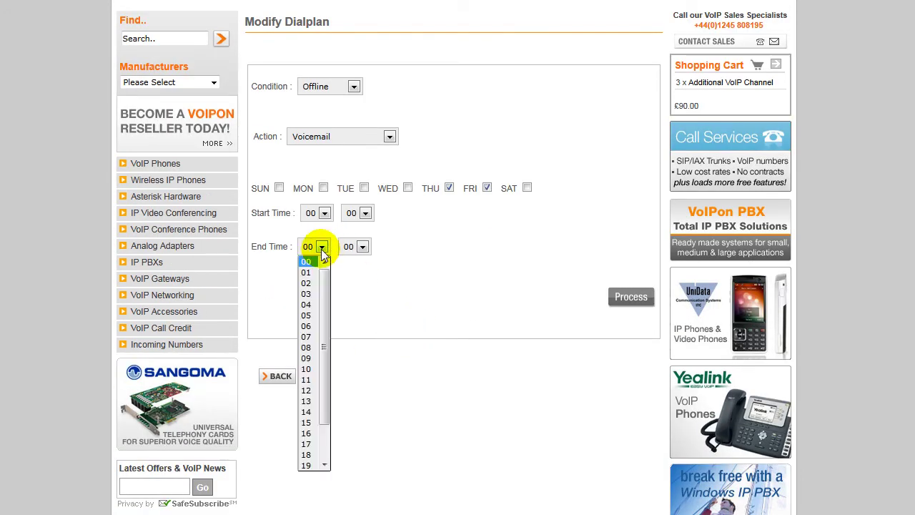
left_click_drag(324, 348, 330, 419)
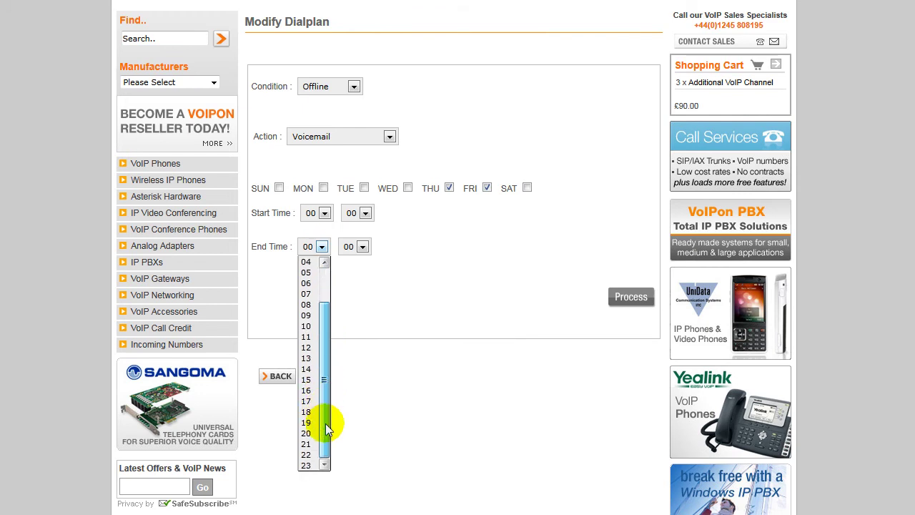
left_click(307, 465)
left_click(363, 246)
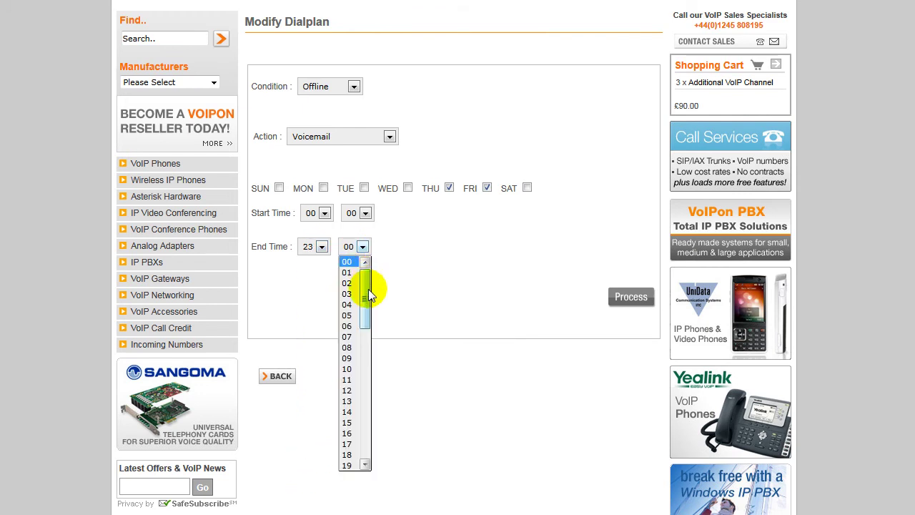
left_click_drag(368, 289, 383, 436)
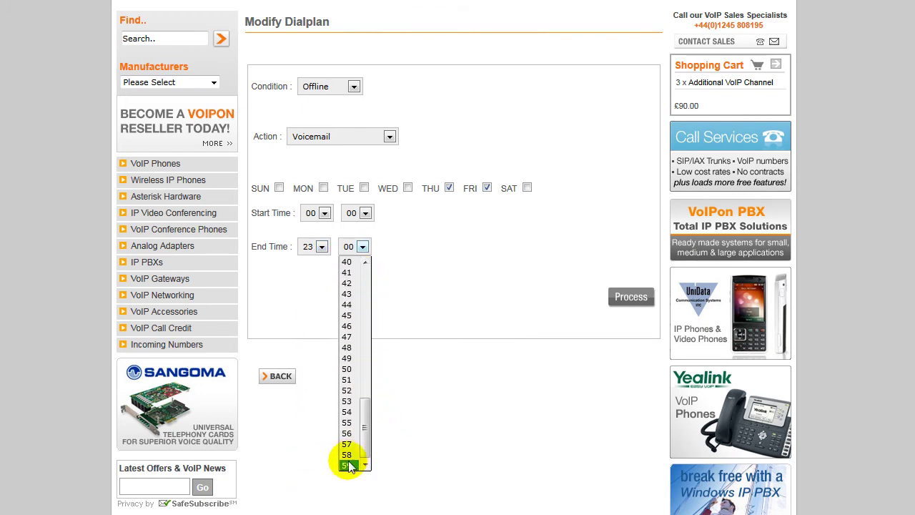
left_click(348, 463)
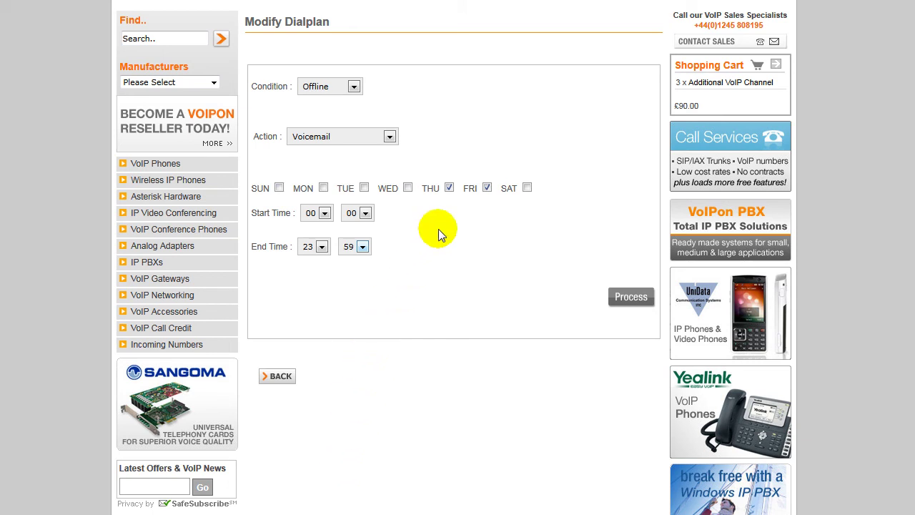